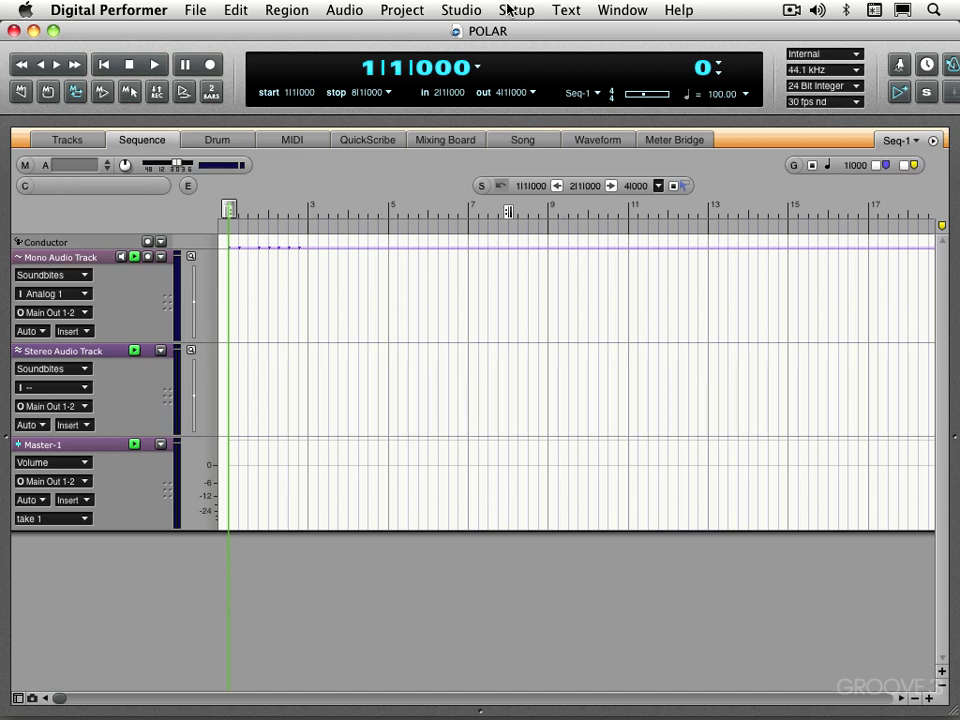
- Open the Studio menu in the menu bar
{"action": "left_click", "coordinate": [466, 10]}
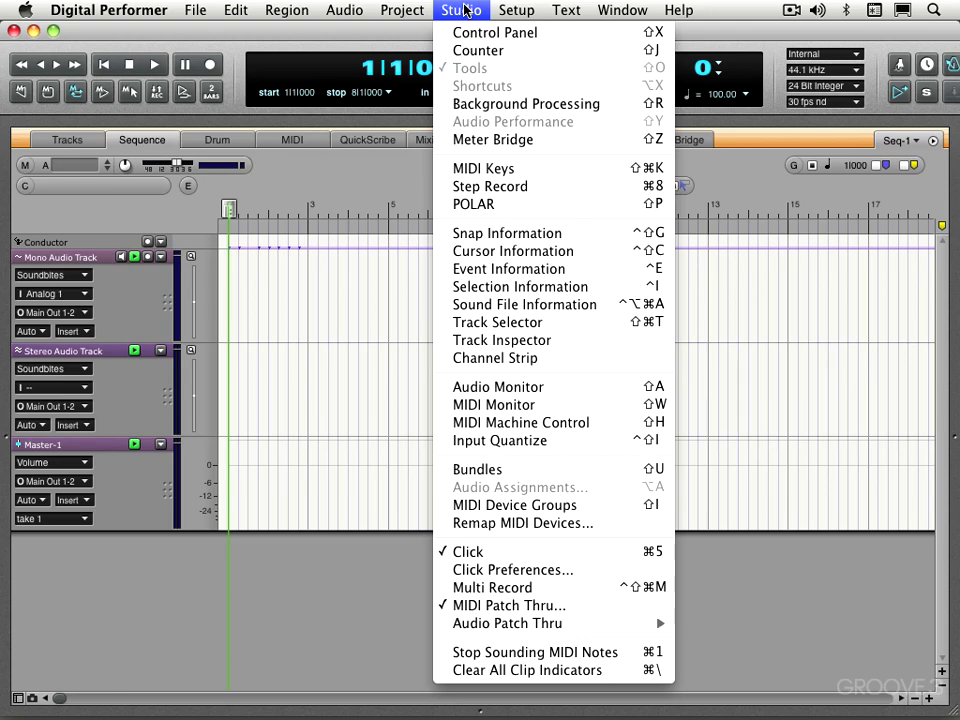
- Choose POLAR from the Studio menu to show the Polar window
{"action": "left_click", "coordinate": [475, 206]}
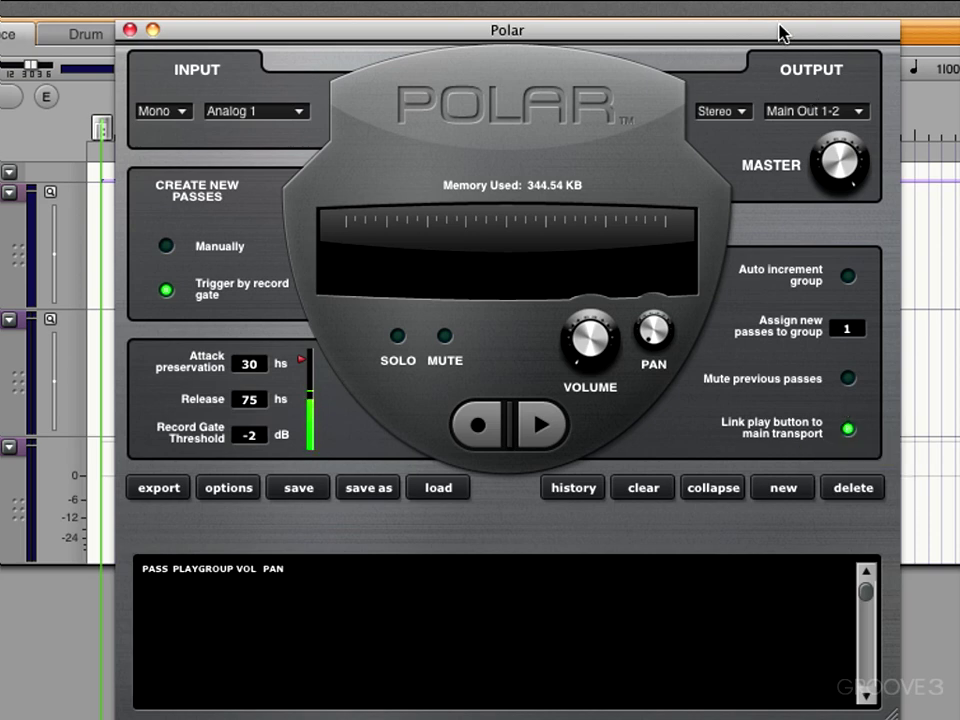
{"action": "left_click_drag", "start_coordinate": [782, 33], "coordinate": [860, 155]}
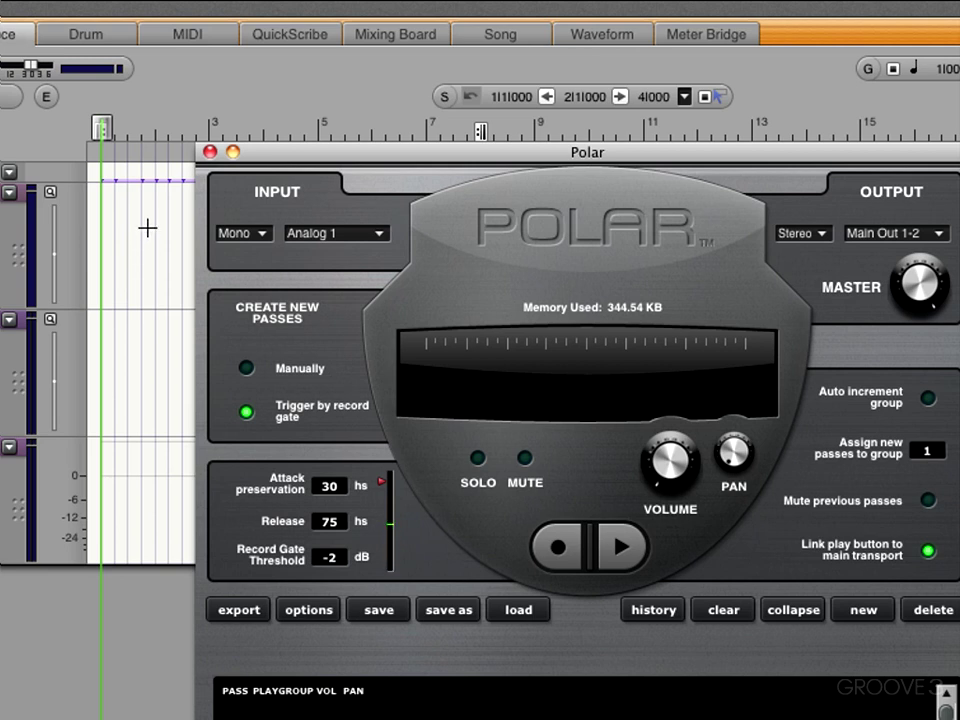
{"action": "left_click", "coordinate": [929, 552]}
{"action": "left_click", "coordinate": [929, 552]}
{"action": "left_click_drag", "start_coordinate": [514, 154], "coordinate": [392, 17]}
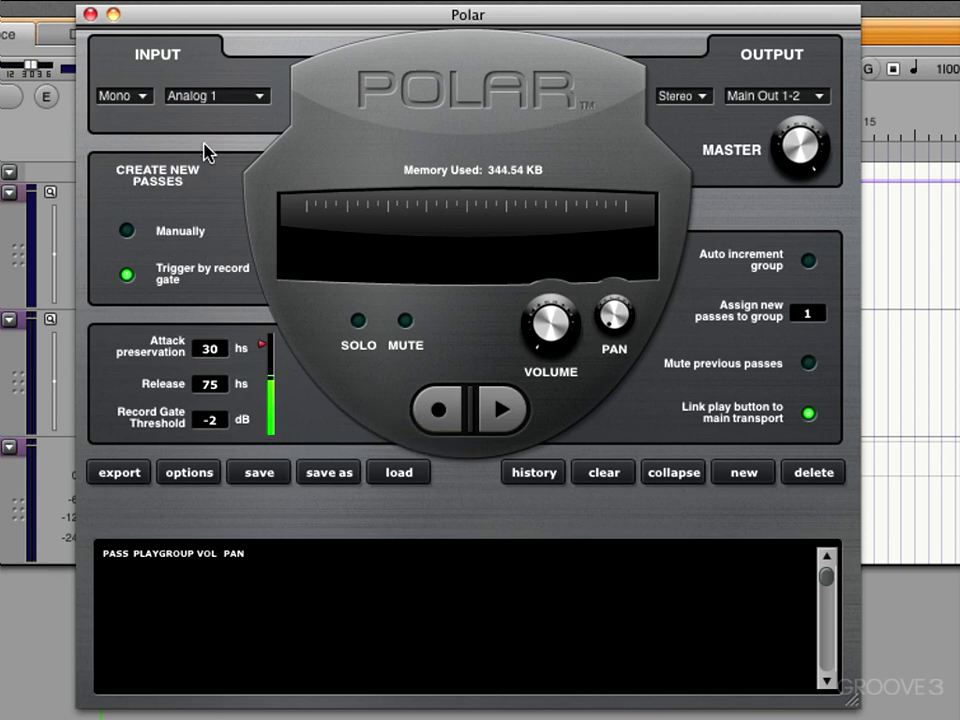
{"action": "left_click", "coordinate": [231, 100]}
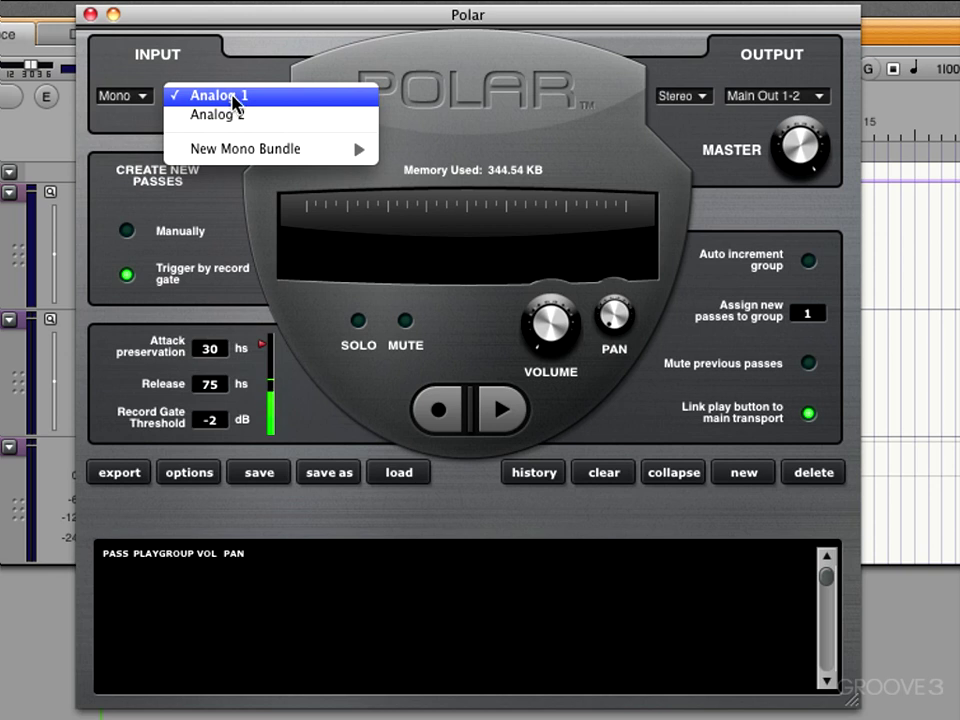
{"action": "left_click", "coordinate": [230, 76]}
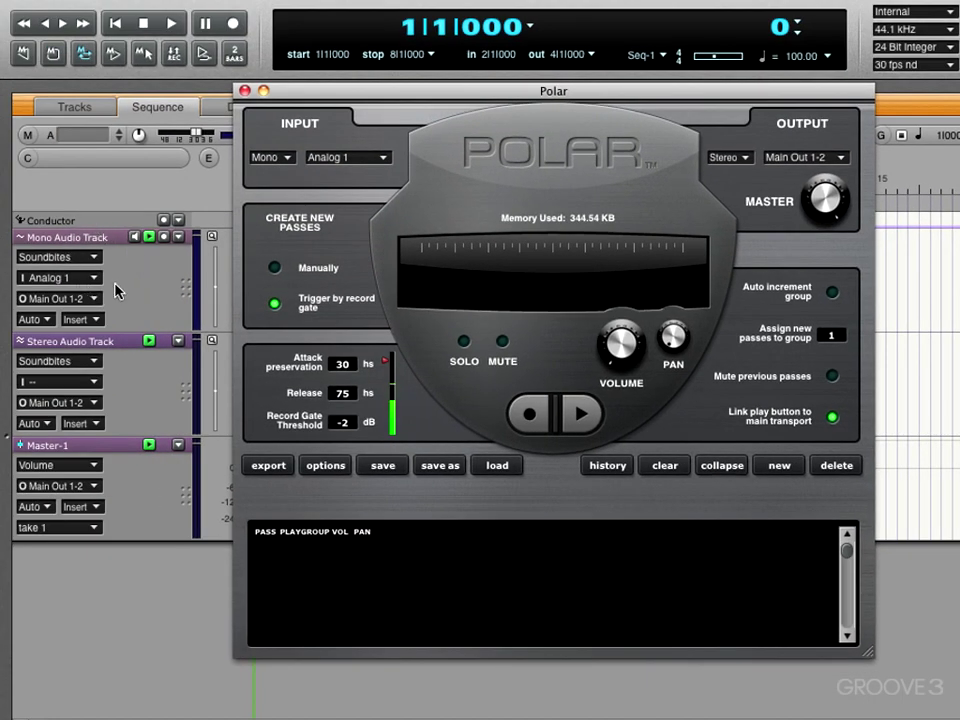
{"action": "left_click", "coordinate": [377, 155]}
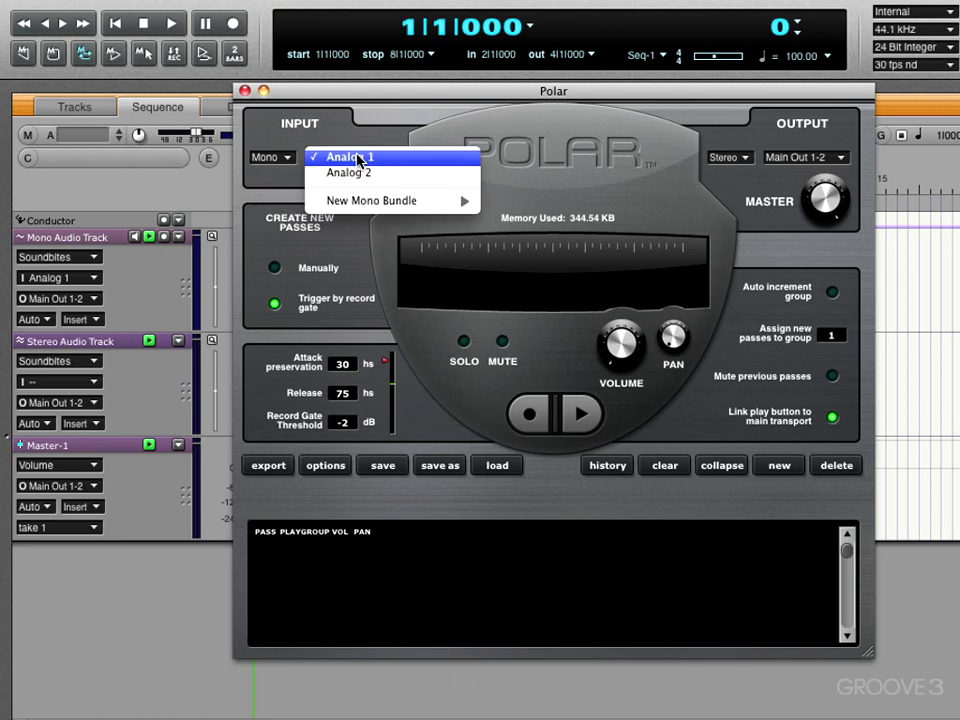
{"action": "mouse_move", "coordinate": [365, 206]}
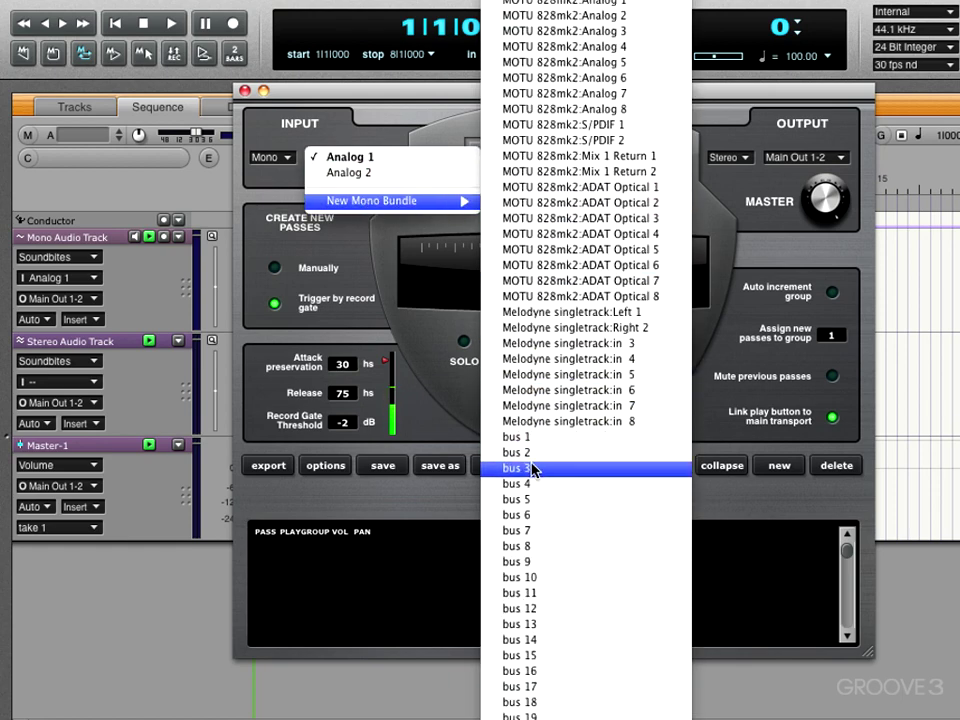
{"action": "left_click", "coordinate": [344, 246]}
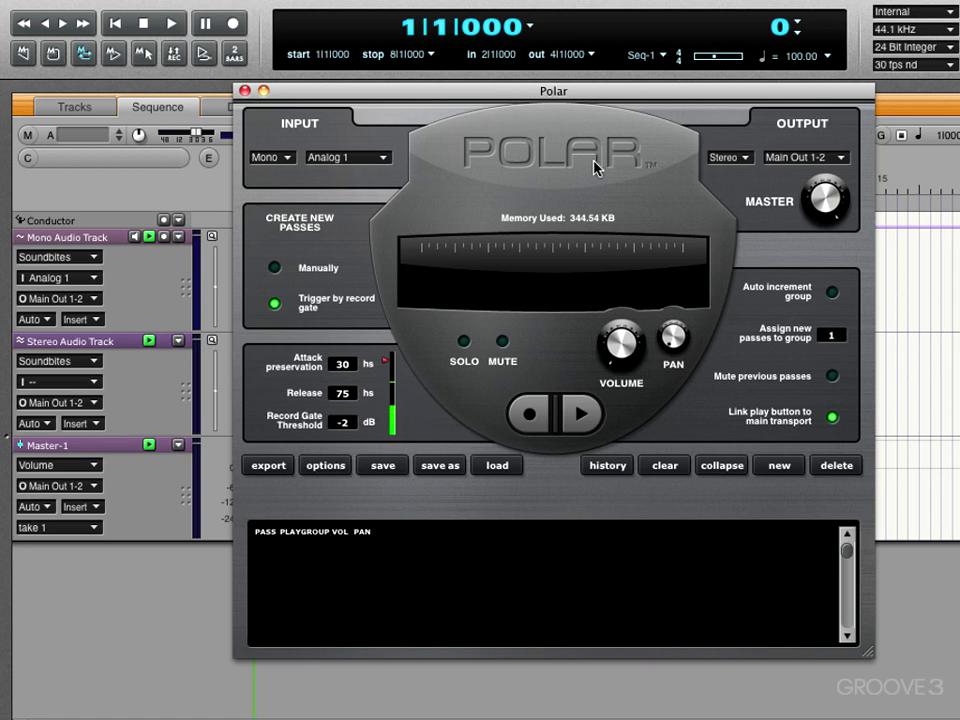
{"action": "left_click", "coordinate": [733, 158]}
{"action": "left_click", "coordinate": [810, 122]}
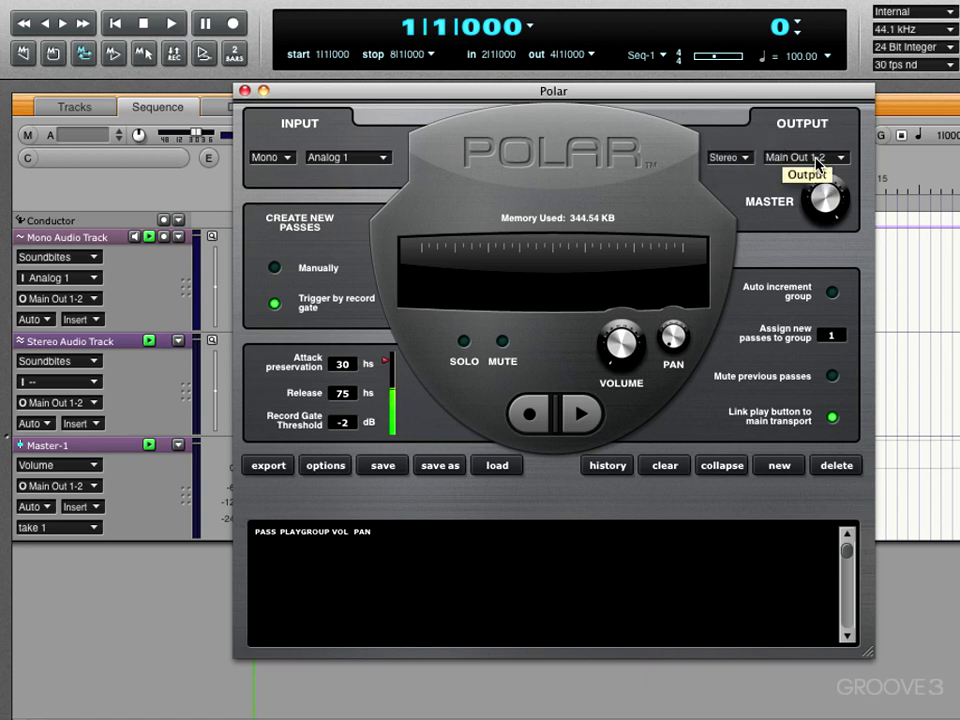
{"action": "left_click", "coordinate": [817, 162]}
{"action": "mouse_move", "coordinate": [820, 194]}
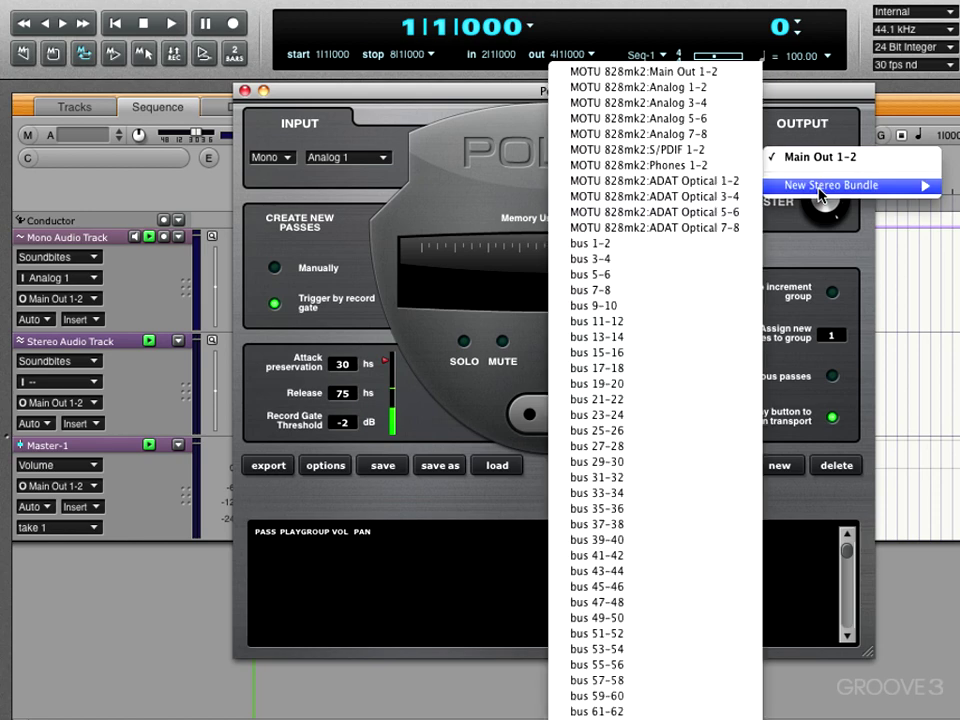
{"action": "left_click", "coordinate": [772, 240]}
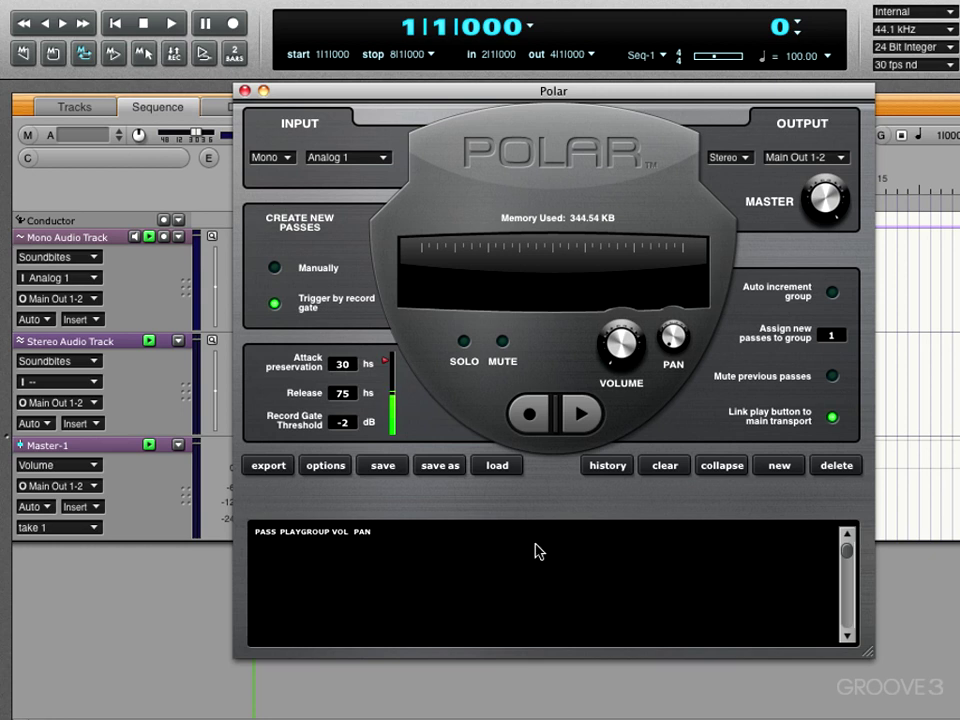
- Add Pass 1 to the Polar pass list in playgroup 1
{"action": "left_click", "coordinate": [780, 466]}
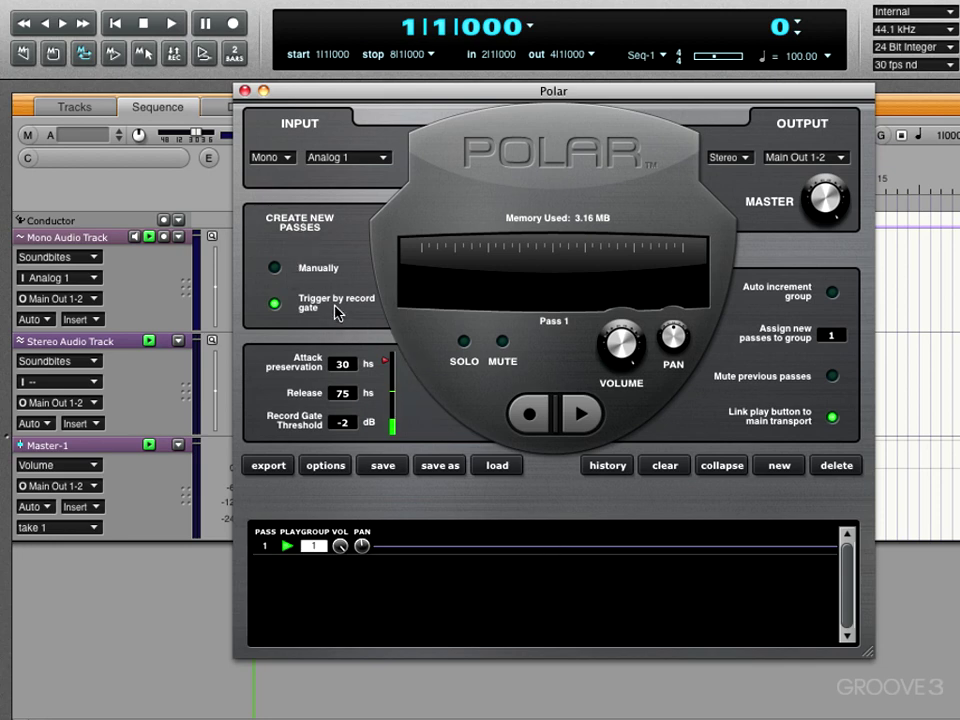
{"action": "left_click", "coordinate": [275, 269]}
{"action": "left_click", "coordinate": [273, 305]}
- Toggle Mute previous passes on and back off, then add passes 2, 3 and 4
{"action": "left_click", "coordinate": [833, 377]}
{"action": "left_click", "coordinate": [834, 378]}
{"action": "left_click", "coordinate": [783, 470]}
{"action": "left_click", "coordinate": [783, 470]}
{"action": "left_click", "coordinate": [783, 470]}
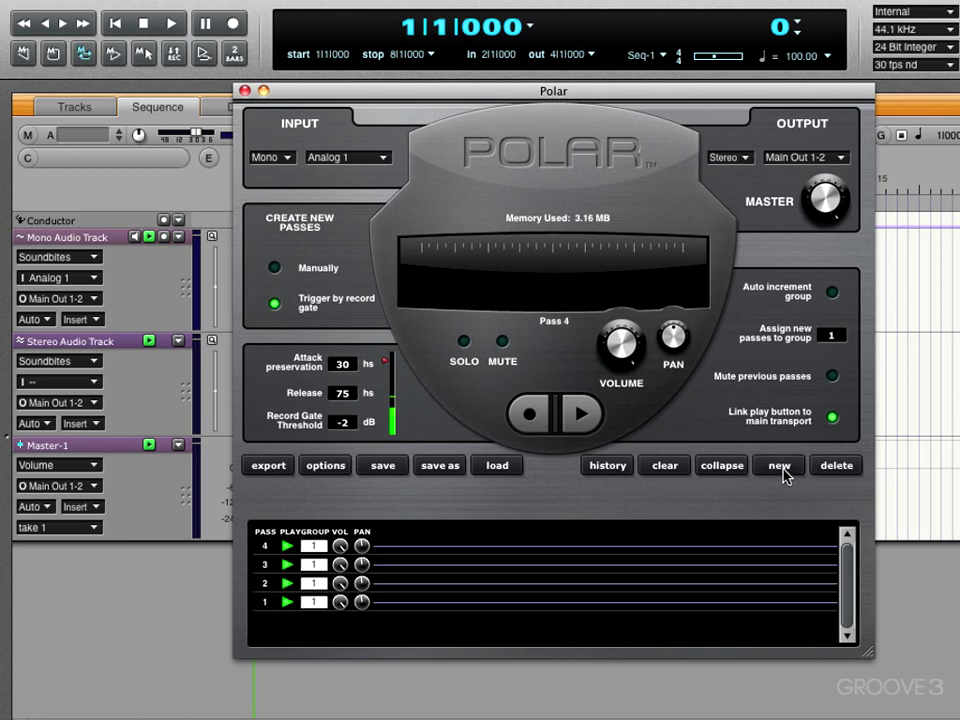
- Select passes 1–4 in the list and collapse them into a single pass
{"action": "left_click", "coordinate": [503, 605]}
{"action": "left_click", "coordinate": [507, 552], "text": "shift"}
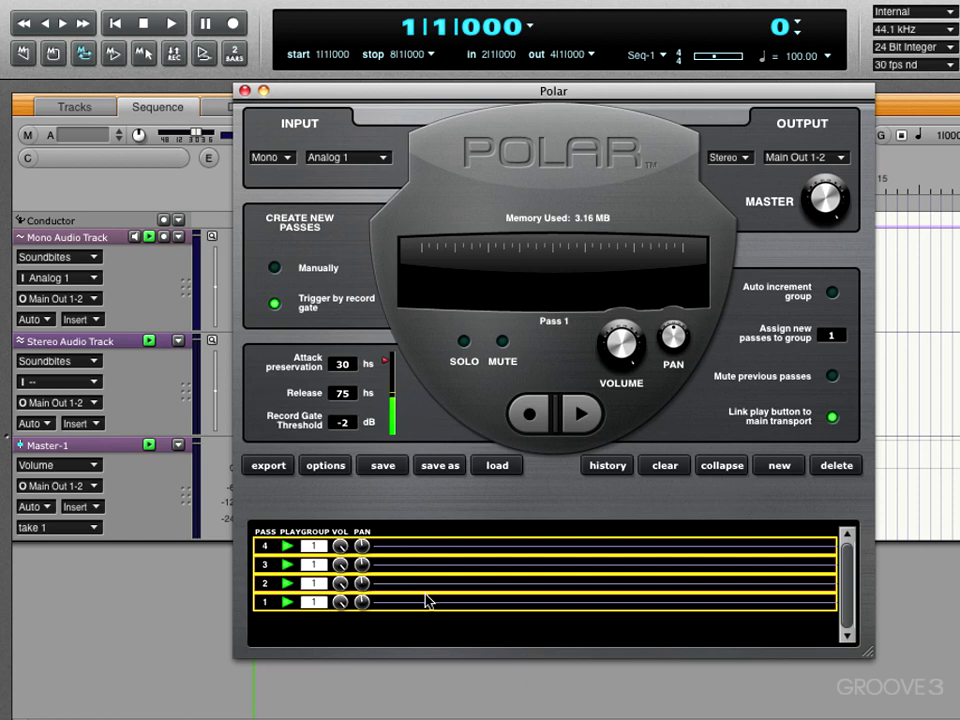
{"action": "left_click", "coordinate": [722, 472]}
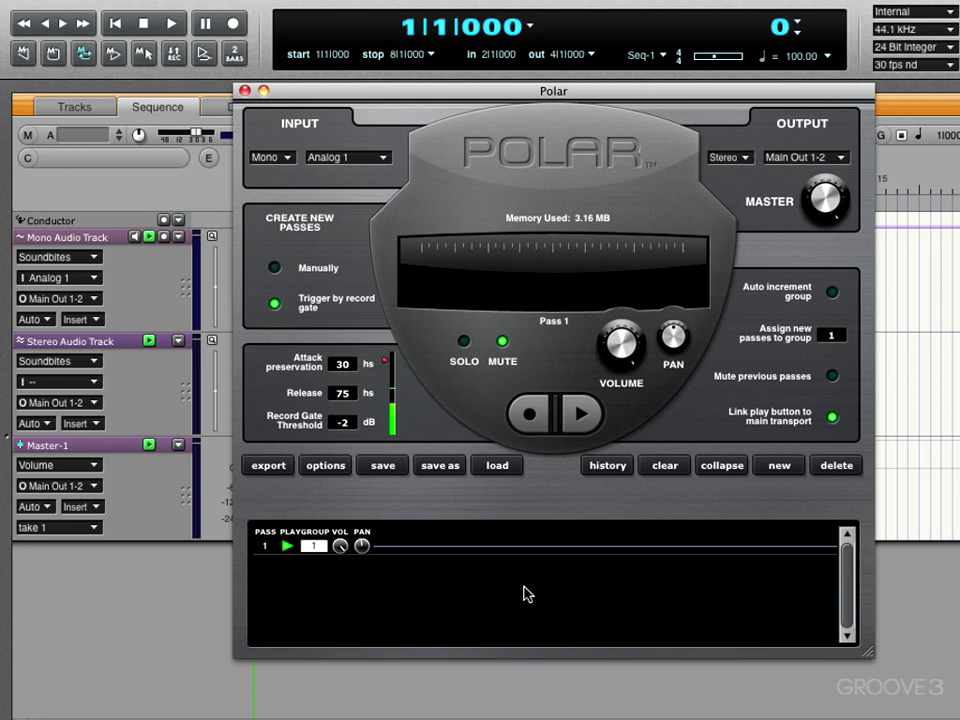
- Switch Polar to manual pass creation and add two passes in group 2
{"action": "left_click", "coordinate": [275, 268]}
{"action": "left_click", "coordinate": [832, 338]}
{"action": "type", "text": "2"}
{"action": "left_click", "coordinate": [779, 466]}
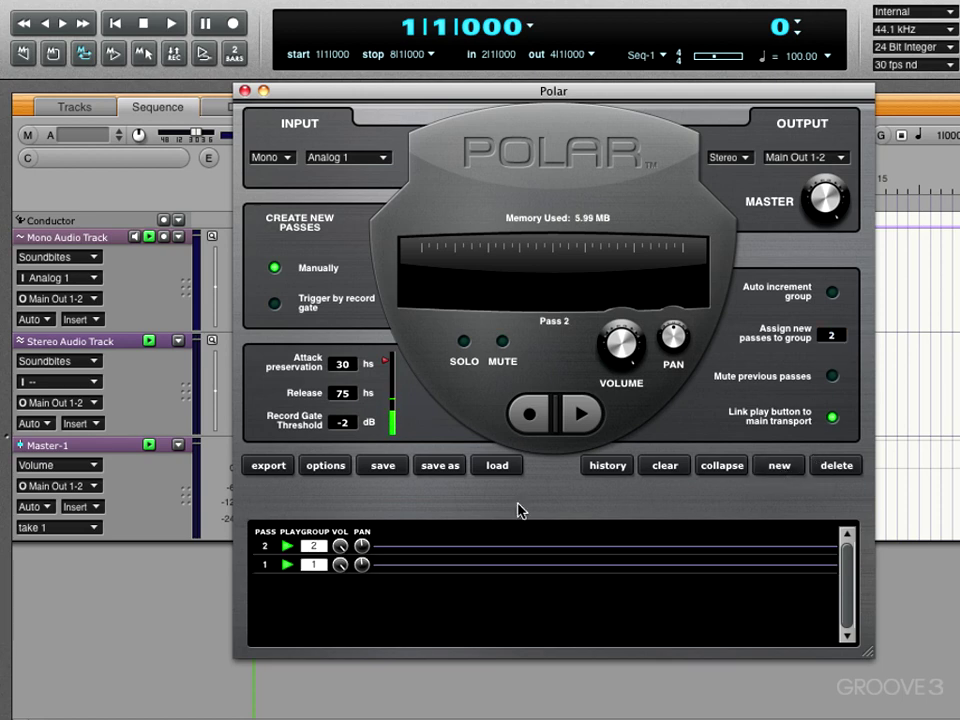
{"action": "left_click", "coordinate": [779, 472]}
- Add three more passes assigned to group 4
{"action": "left_click", "coordinate": [829, 337]}
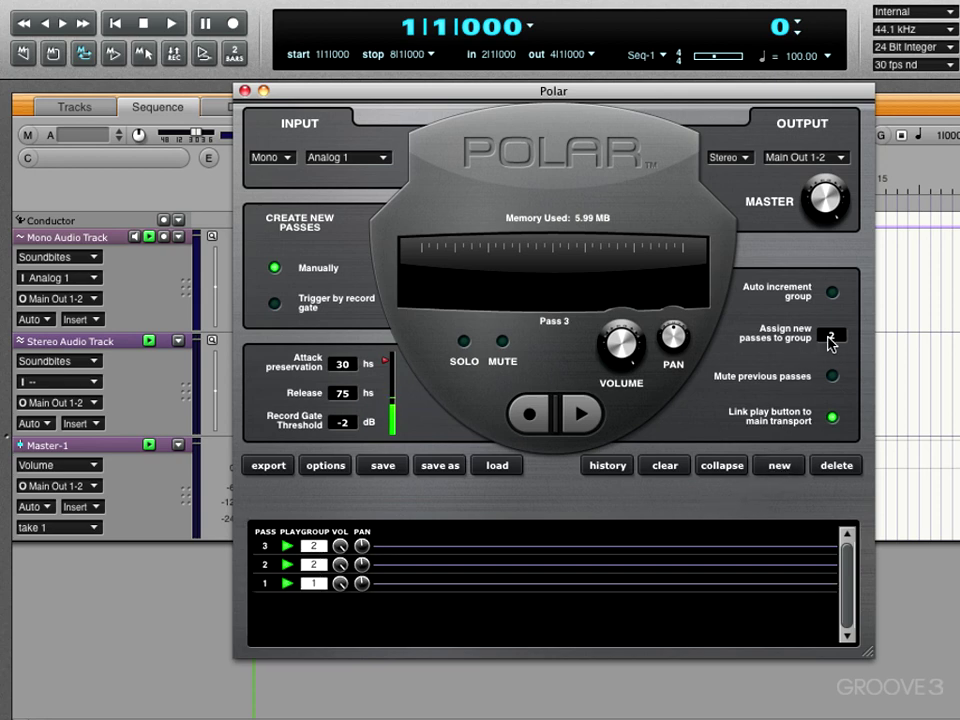
{"action": "type", "text": "4"}
{"action": "left_click", "coordinate": [782, 472]}
{"action": "left_click", "coordinate": [782, 470]}
{"action": "left_click", "coordinate": [782, 470]}
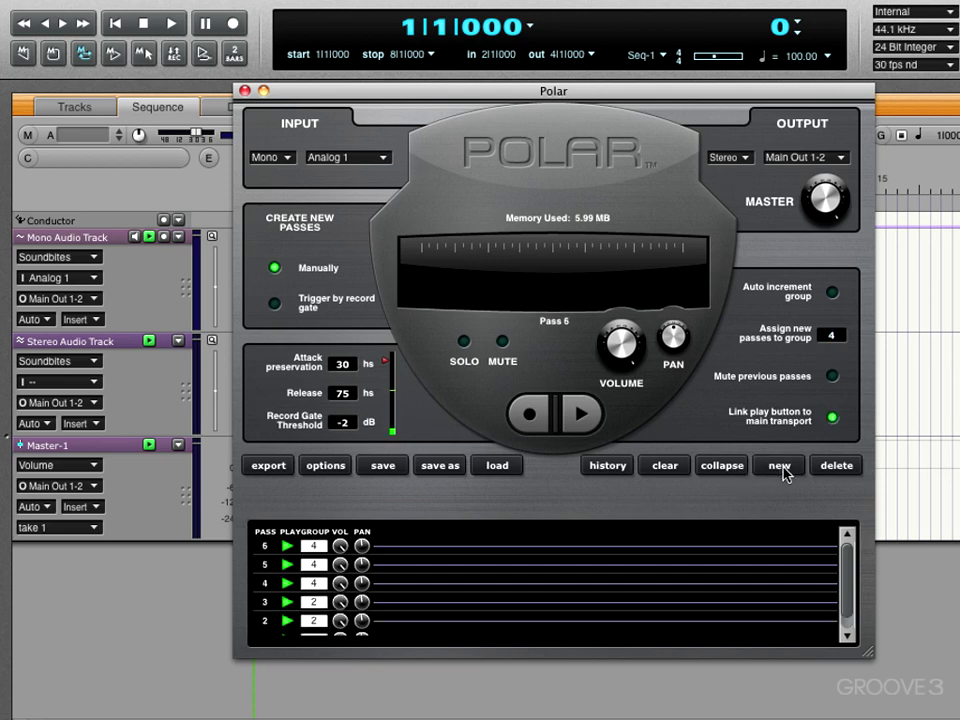
- Return to record-gate triggering with Auto increment group off and new passes in group 1
{"action": "left_click", "coordinate": [276, 306]}
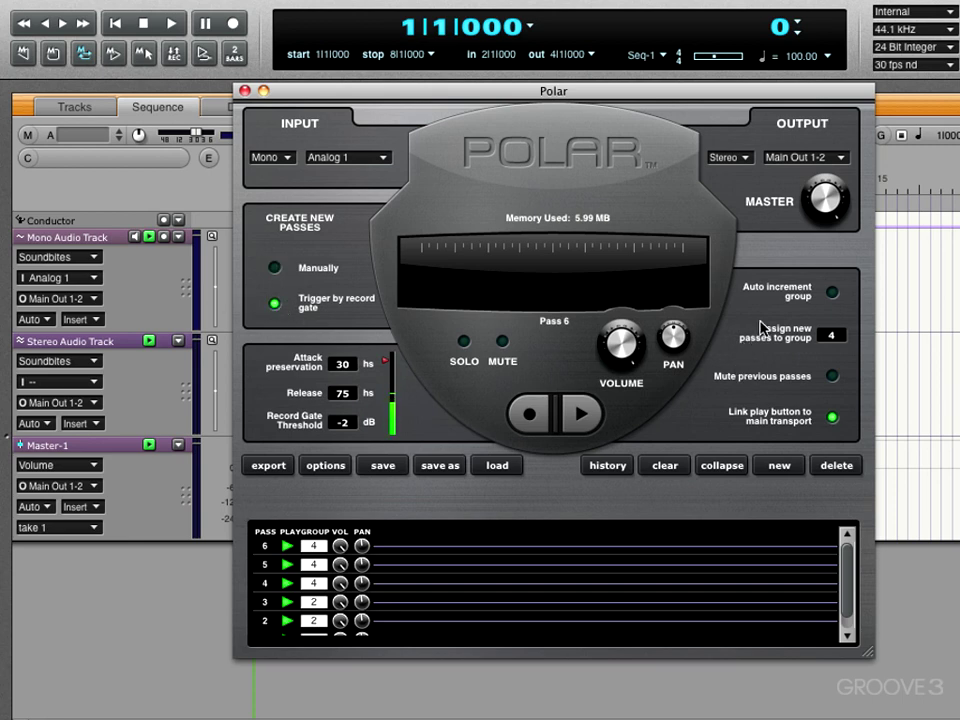
{"action": "left_click", "coordinate": [832, 294]}
{"action": "left_click", "coordinate": [832, 294]}
{"action": "left_click", "coordinate": [832, 338]}
- In Polar export options, keep Mono channels and import to tracks named POLAR
{"action": "left_click", "coordinate": [323, 468]}
{"action": "left_click_drag", "start_coordinate": [806, 270], "coordinate": [462, 165]}
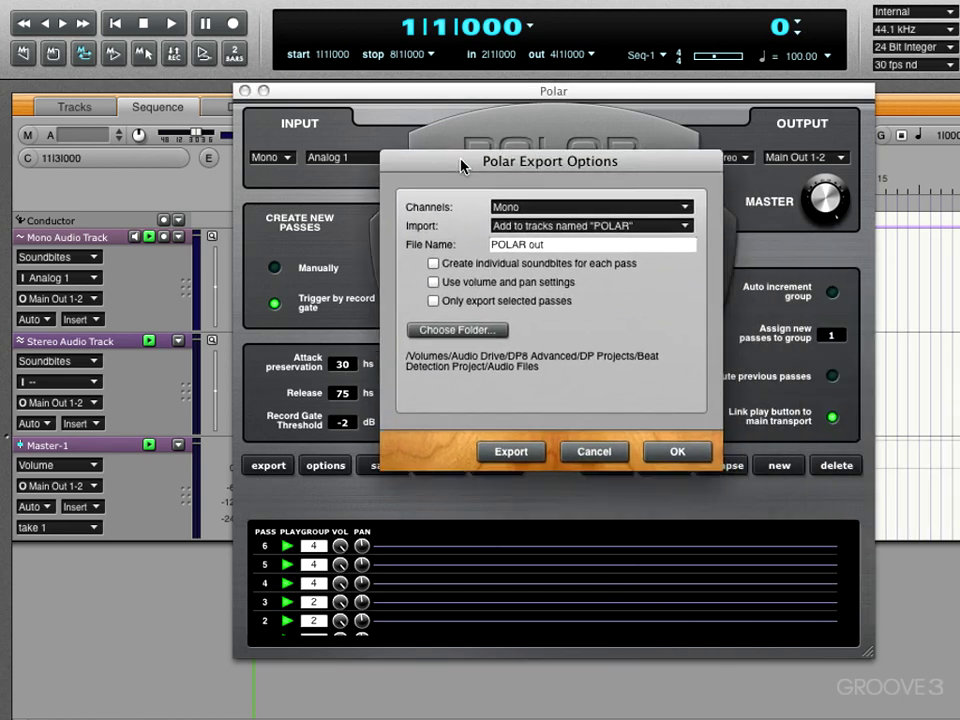
{"action": "left_click", "coordinate": [538, 208]}
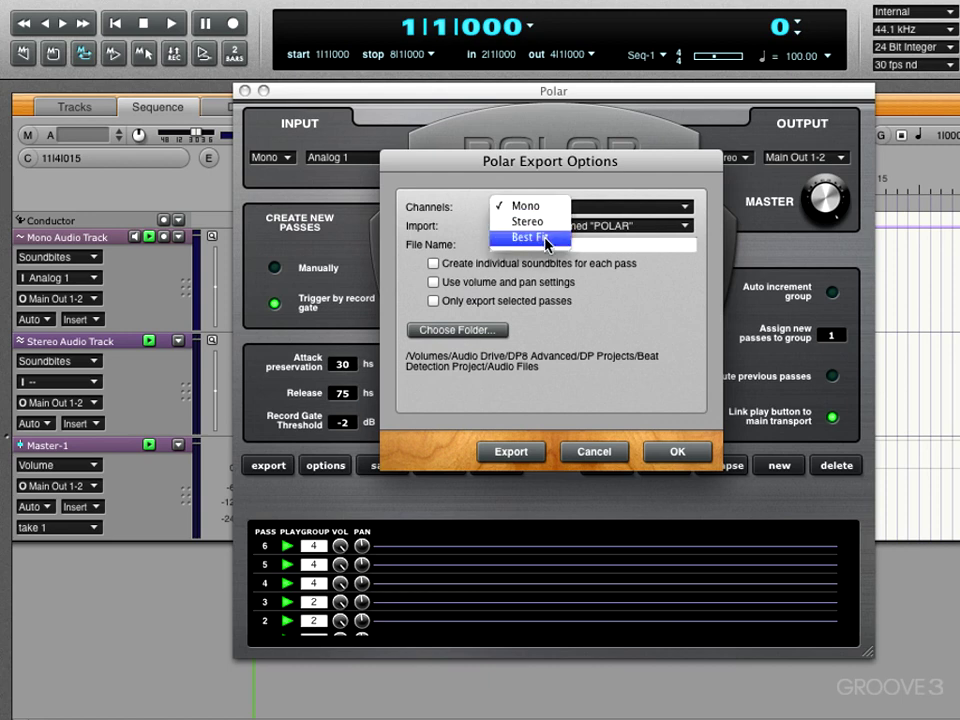
{"action": "left_click", "coordinate": [502, 208]}
{"action": "left_click", "coordinate": [590, 228]}
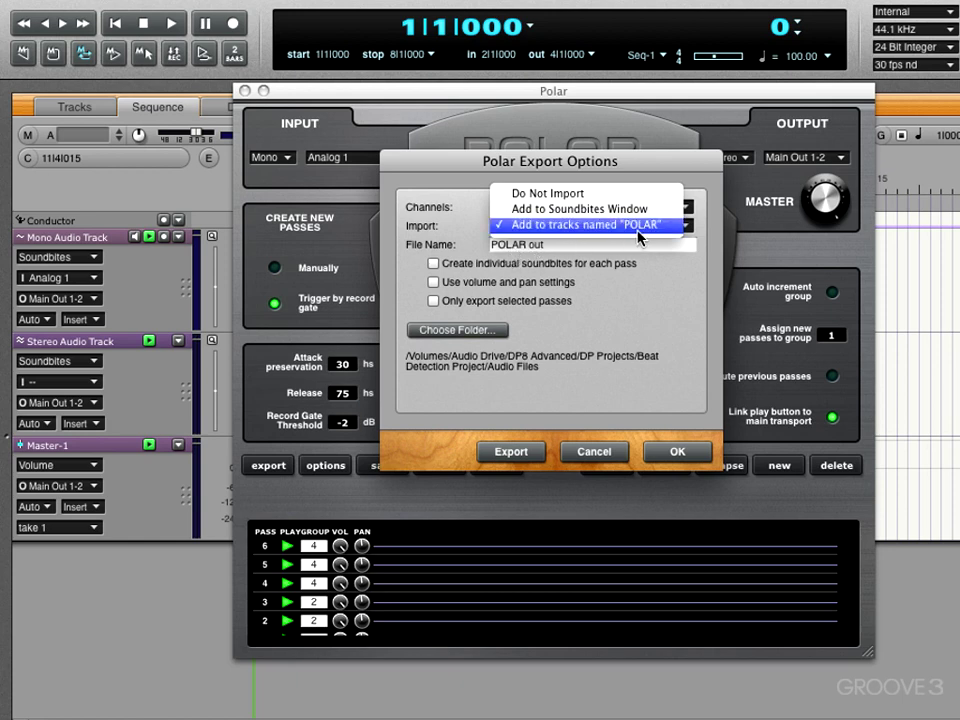
{"action": "left_click", "coordinate": [664, 236]}
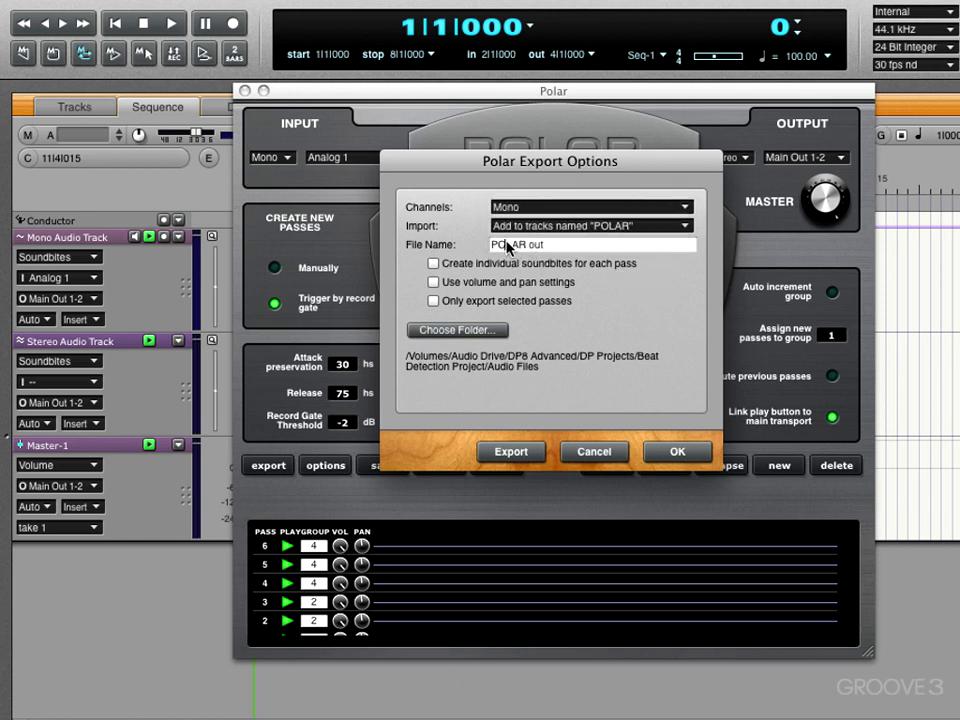
- Rename the export file to 'EK Looping out', leaving the per-pass and selected-pass options unticked
{"action": "double_click", "coordinate": [510, 245]}
{"action": "type", "text": "EKLooping"}
{"action": "left_click", "coordinate": [506, 245]}
{"action": "left_click", "coordinate": [433, 264]}
{"action": "left_click", "coordinate": [433, 264]}
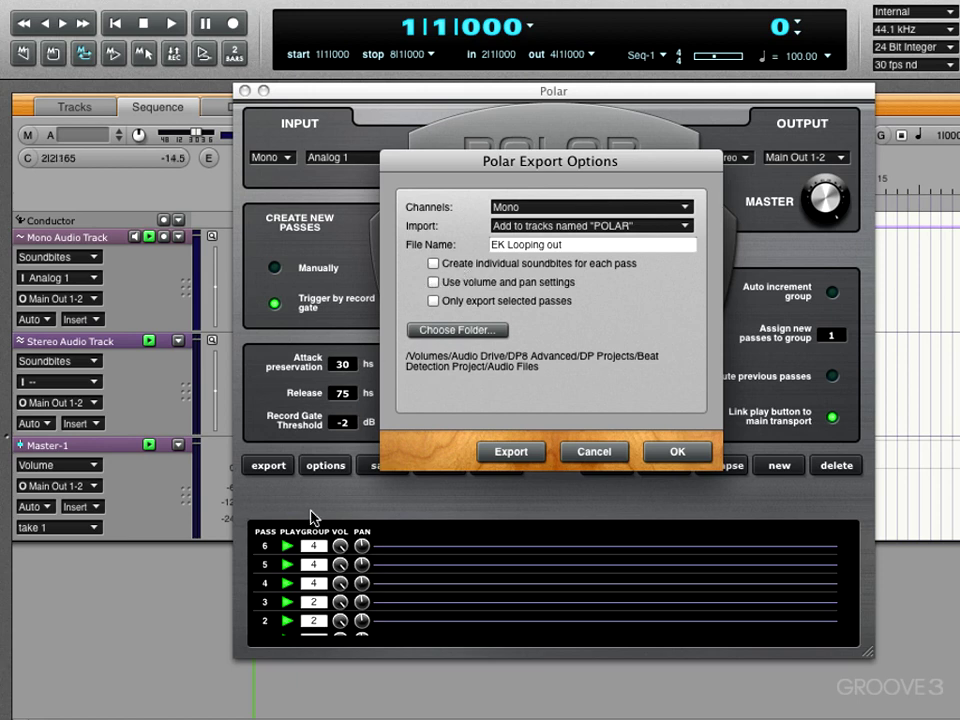
{"action": "left_click", "coordinate": [433, 302]}
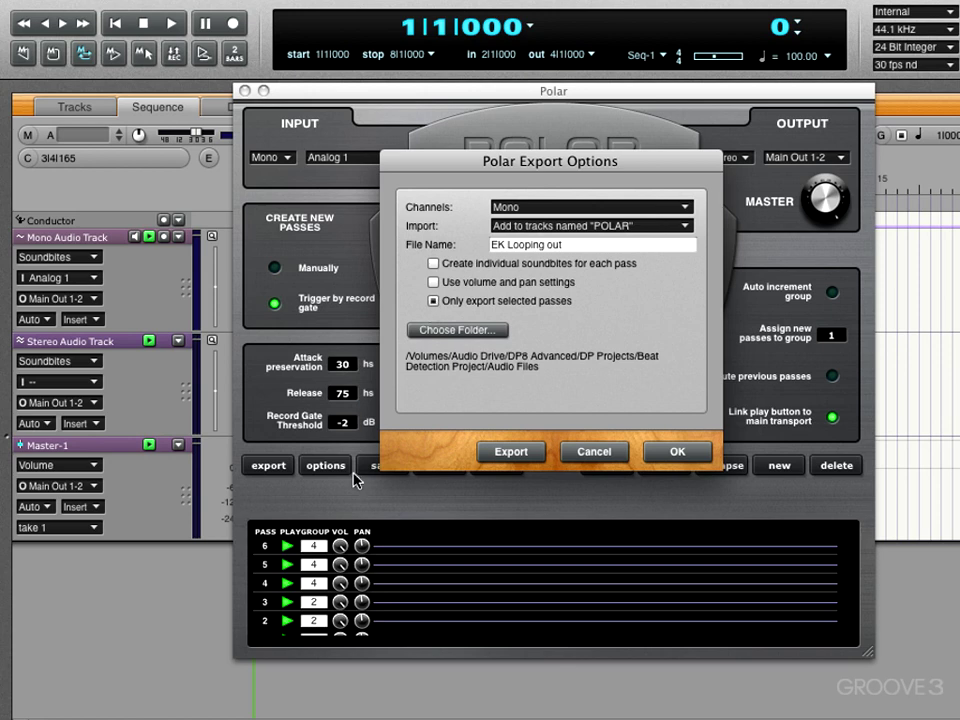
{"action": "left_click", "coordinate": [433, 302]}
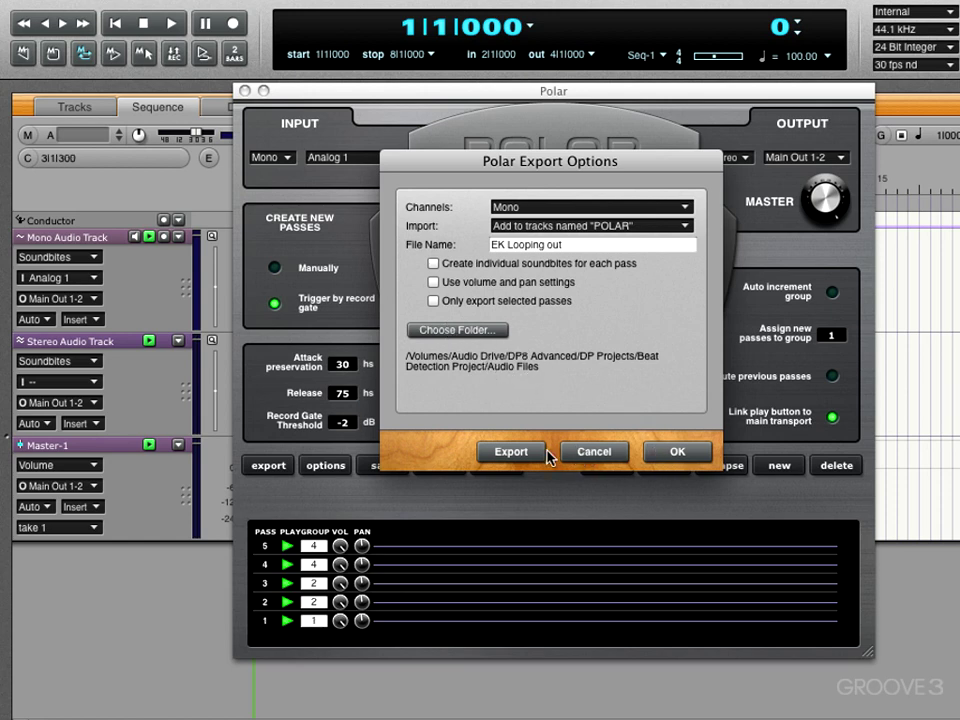
- Export the passes as the 'EK Looping out' soundbite on POLAR-1 and hide Polar
{"action": "left_click", "coordinate": [673, 452]}
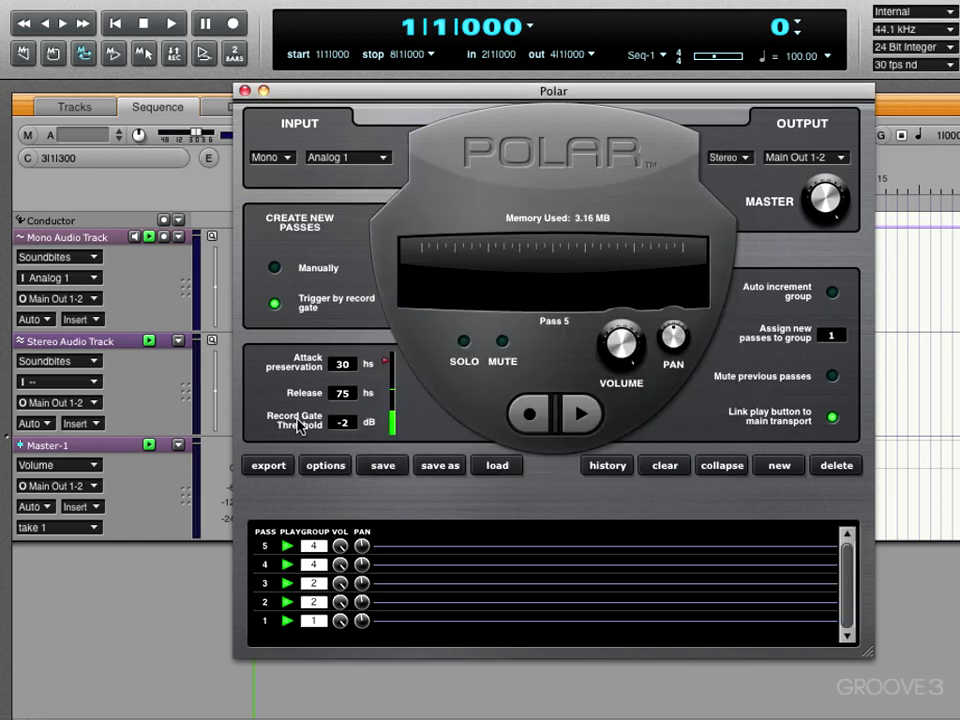
{"action": "left_click", "coordinate": [269, 471]}
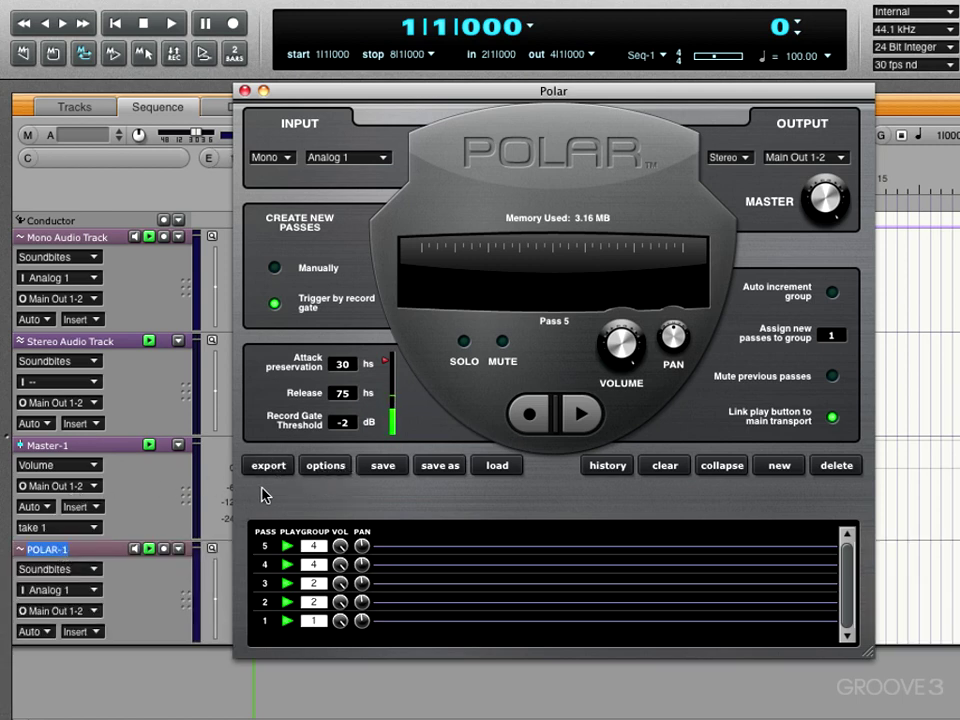
{"action": "key", "text": "super+w"}
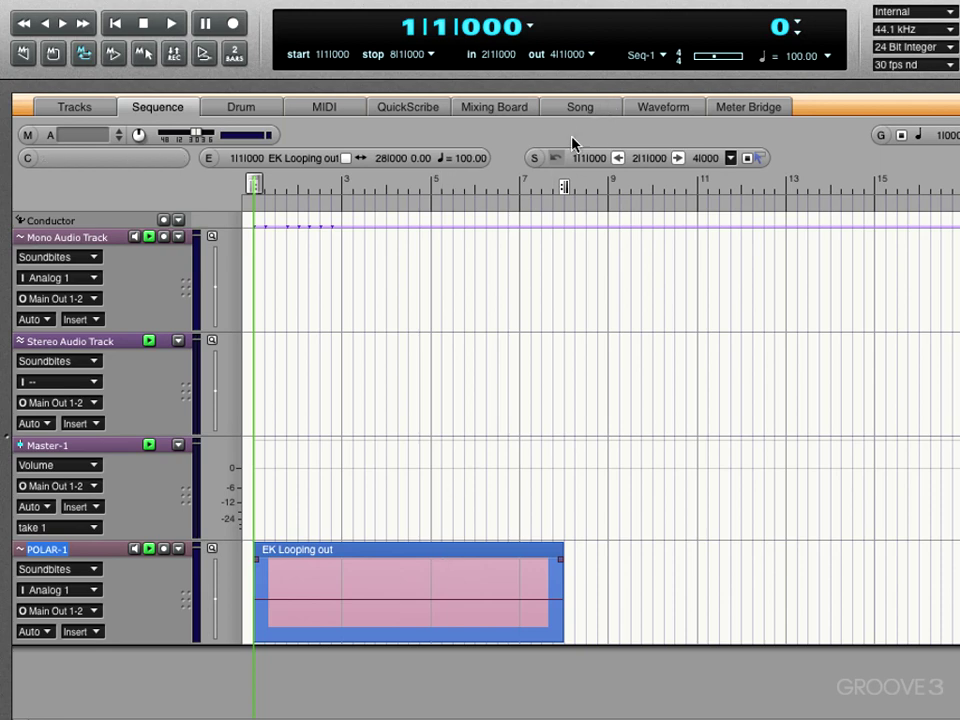
- Reopen the Polar window with Shift-P
{"action": "key", "text": "shift+p"}
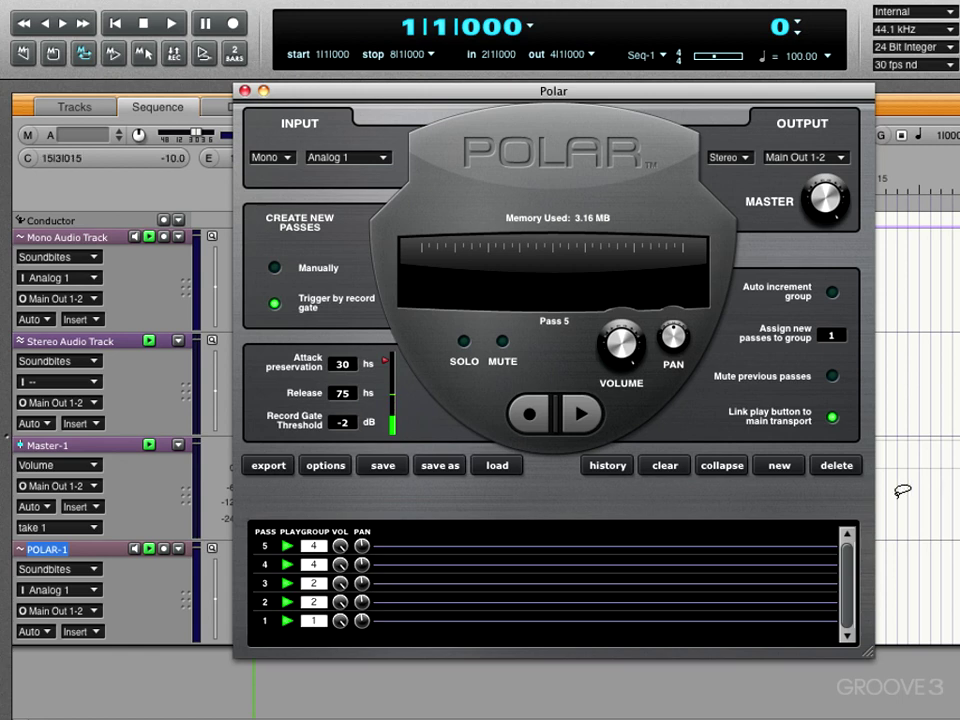
- Close Polar and scroll the Shift-L Commands window to the POLAR key commands
{"action": "key", "text": "super+w"}
{"action": "key", "text": "shift+l"}
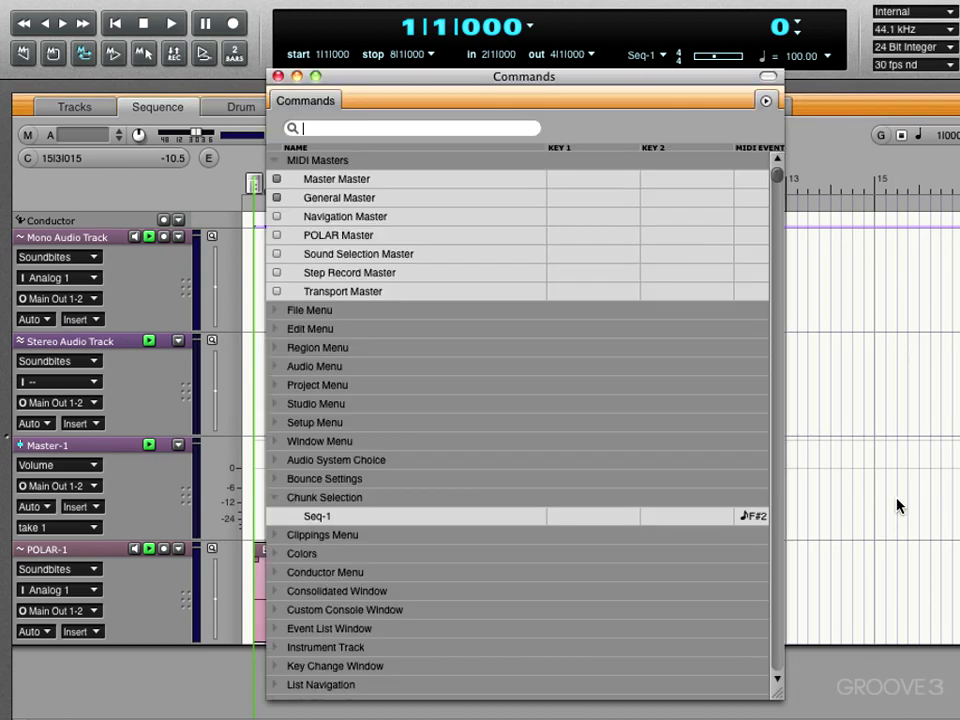
{"action": "scroll", "coordinate": [440, 385], "scroll_direction": "down", "scroll_amount": 10}
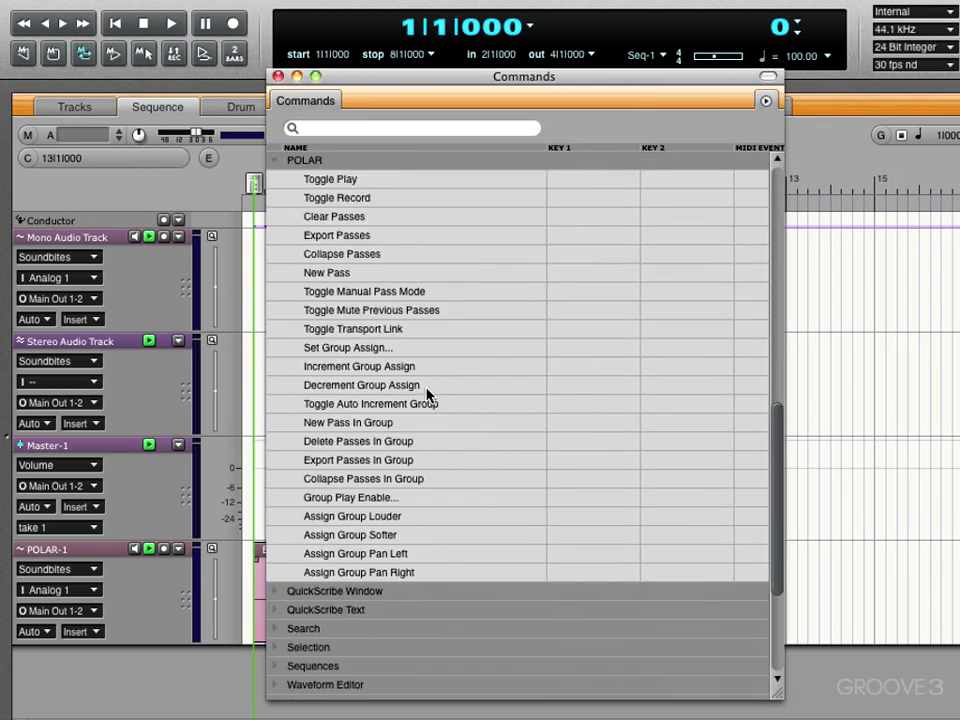
{"action": "scroll", "coordinate": [427, 393], "scroll_direction": "up", "scroll_amount": 4}
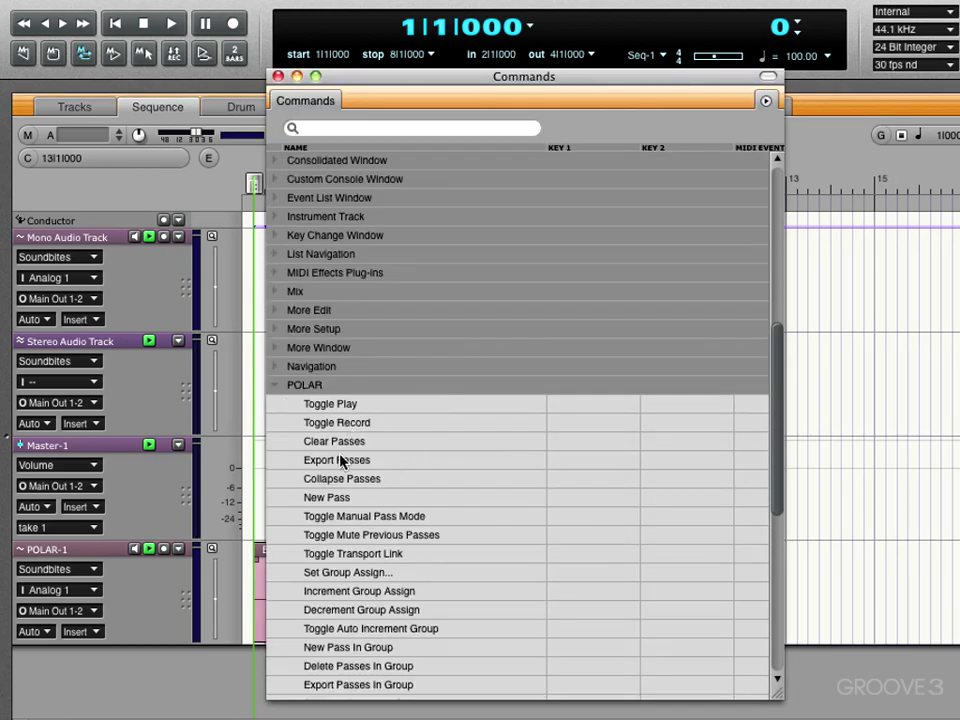
{"action": "scroll", "coordinate": [342, 470], "scroll_direction": "down", "scroll_amount": 2}
{"action": "scroll", "coordinate": [345, 478], "scroll_direction": "down", "scroll_amount": 2}
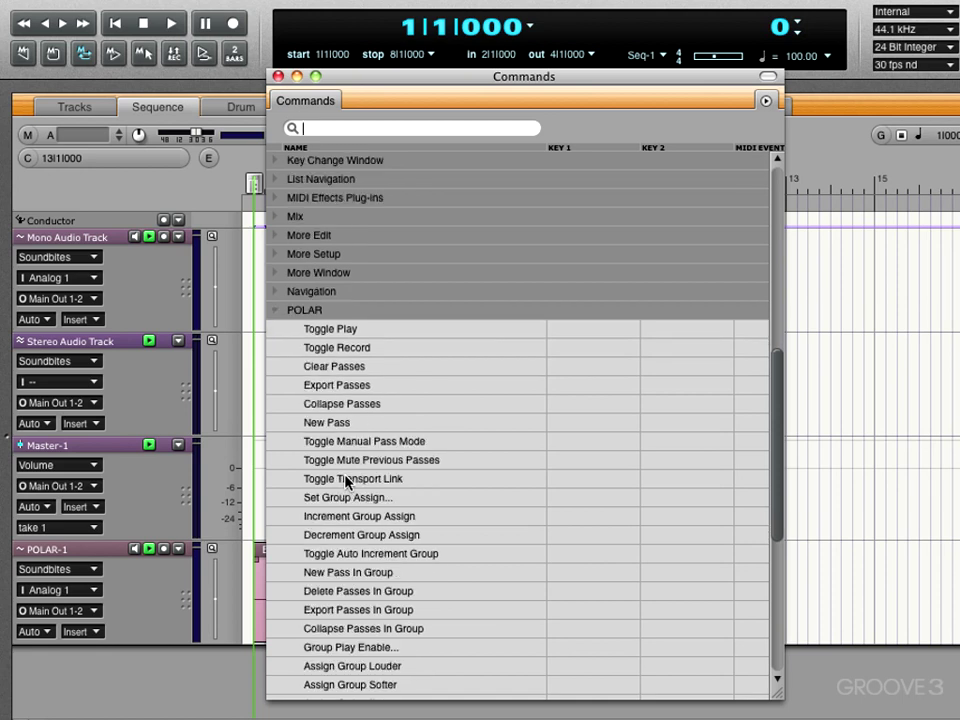